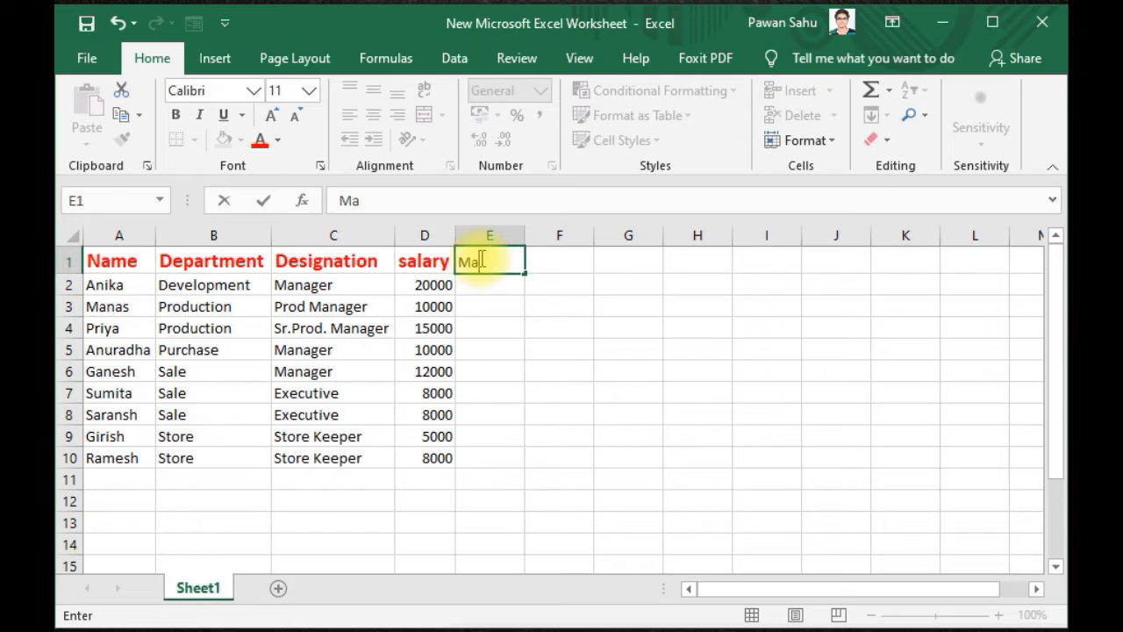
Step: Complete the Marks header in E1 and capitalise the header in D1 as Salary
left_click(649, 396)
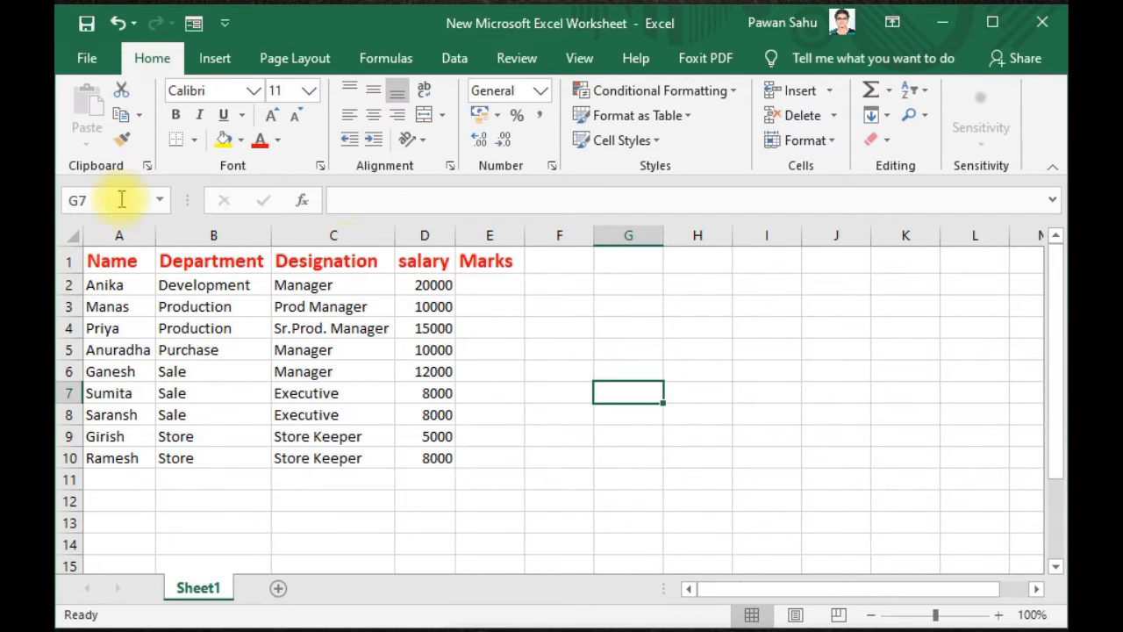
double_click(407, 260)
key("BackSpace")
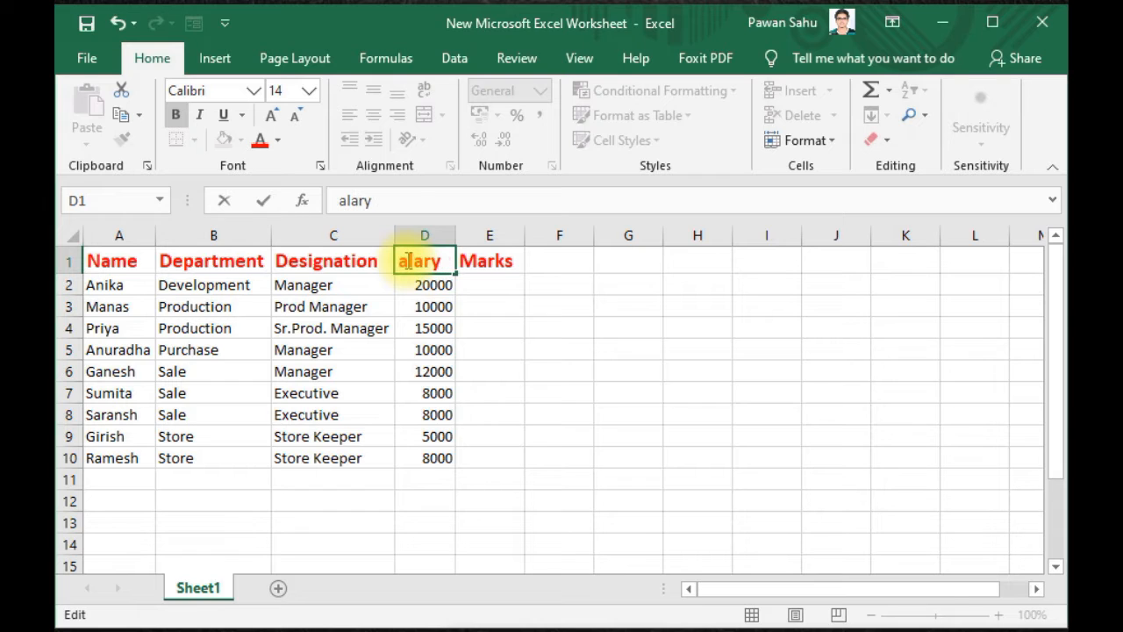
type("S")
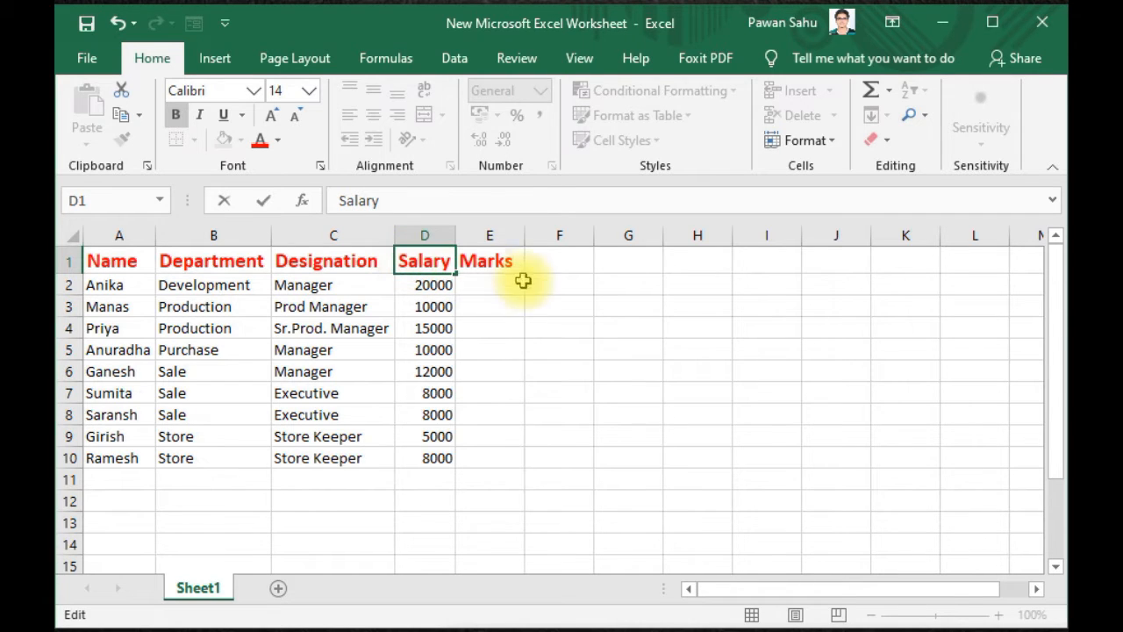
Step: Enter trial marks of 100 in E2 and 1000 in E3
left_click(510, 285)
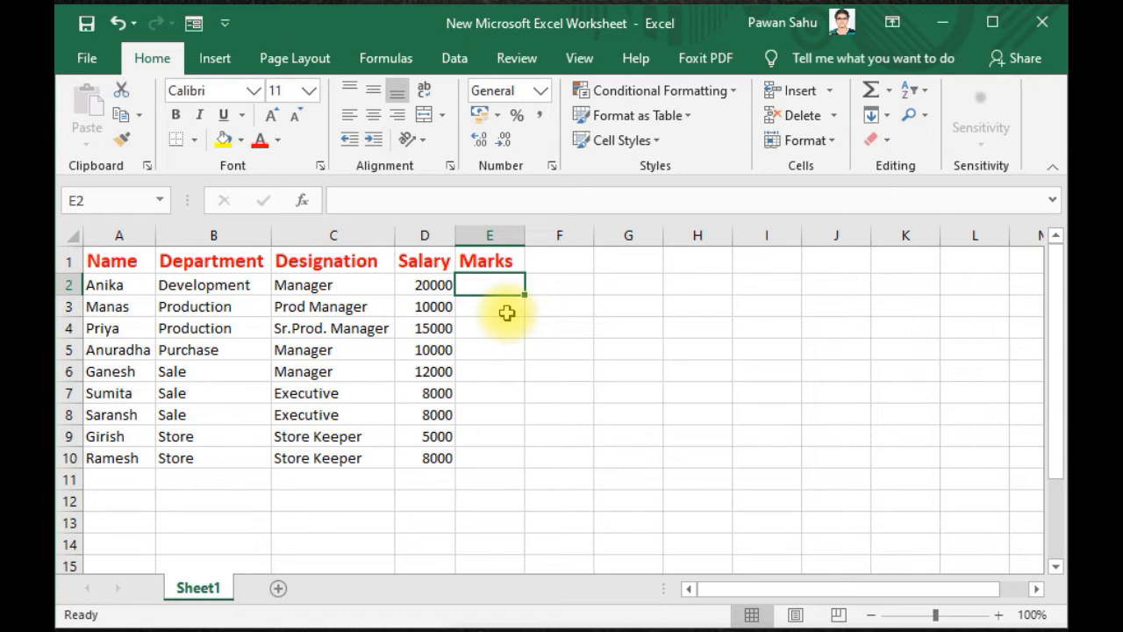
type("100")
key("Return")
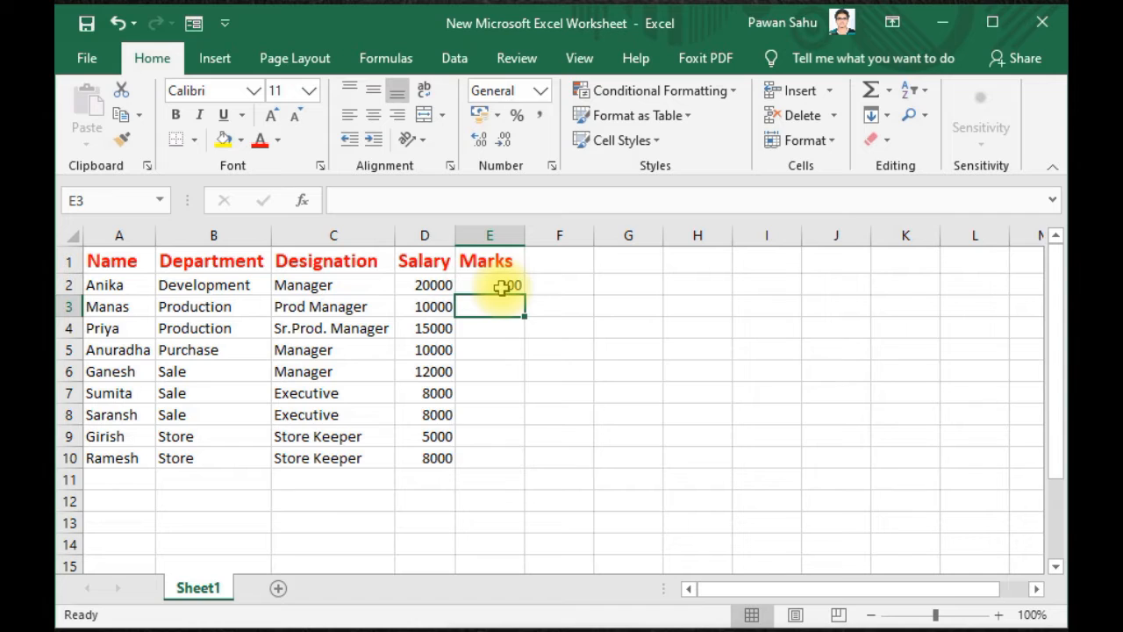
type("1000")
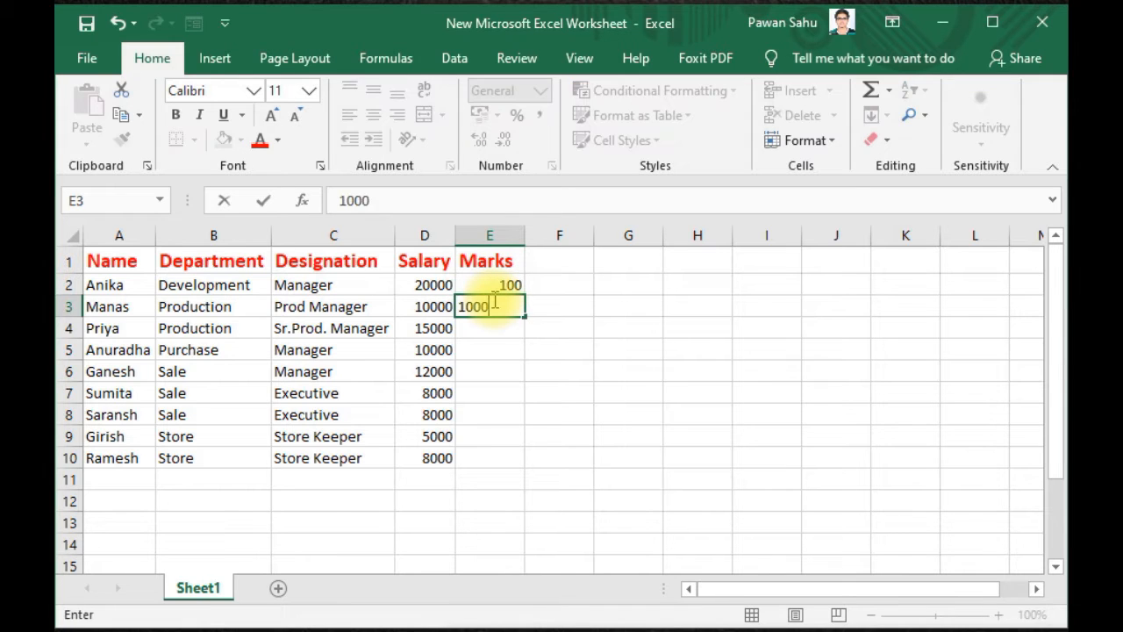
key("Return")
left_click(501, 367)
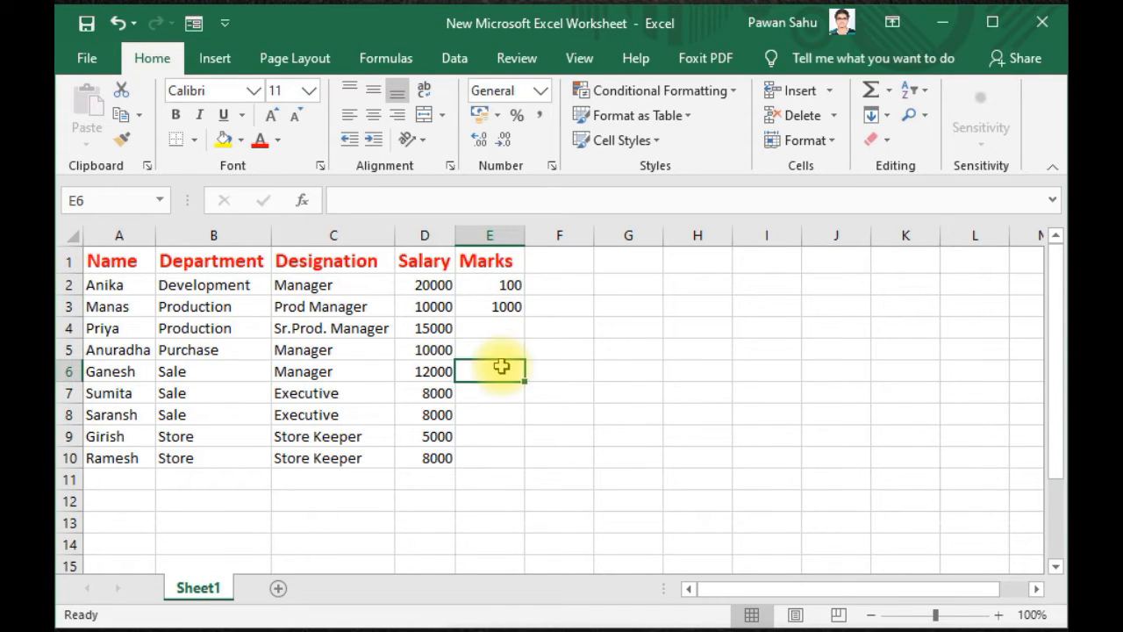
Step: Clear the trial marks from E3 and E2
left_click(502, 303)
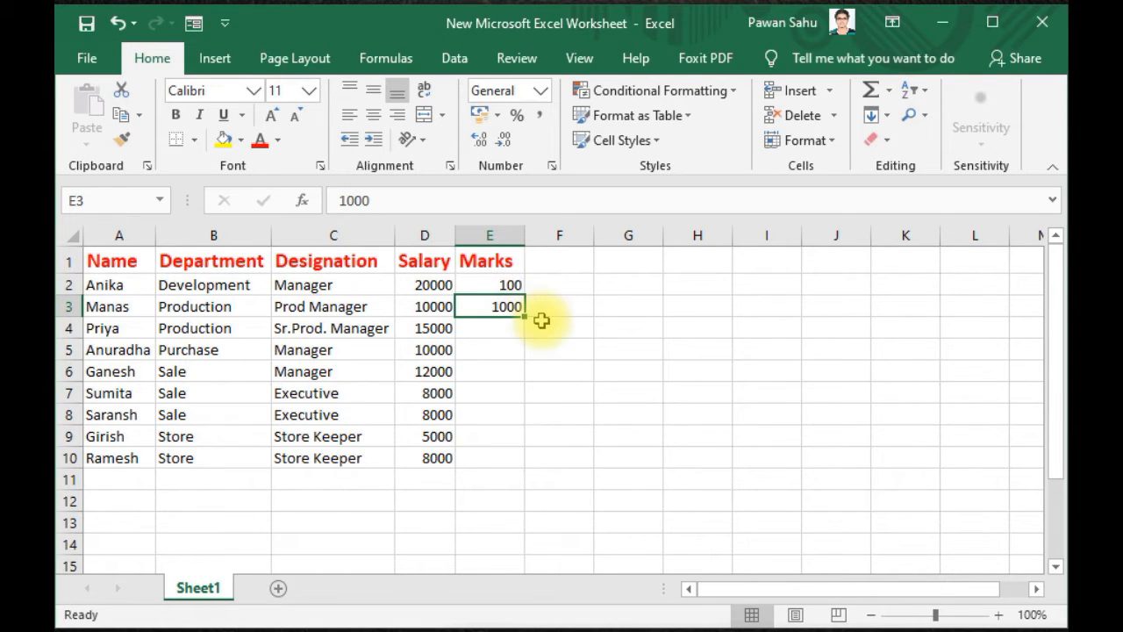
key("BackSpace")
left_click(657, 321)
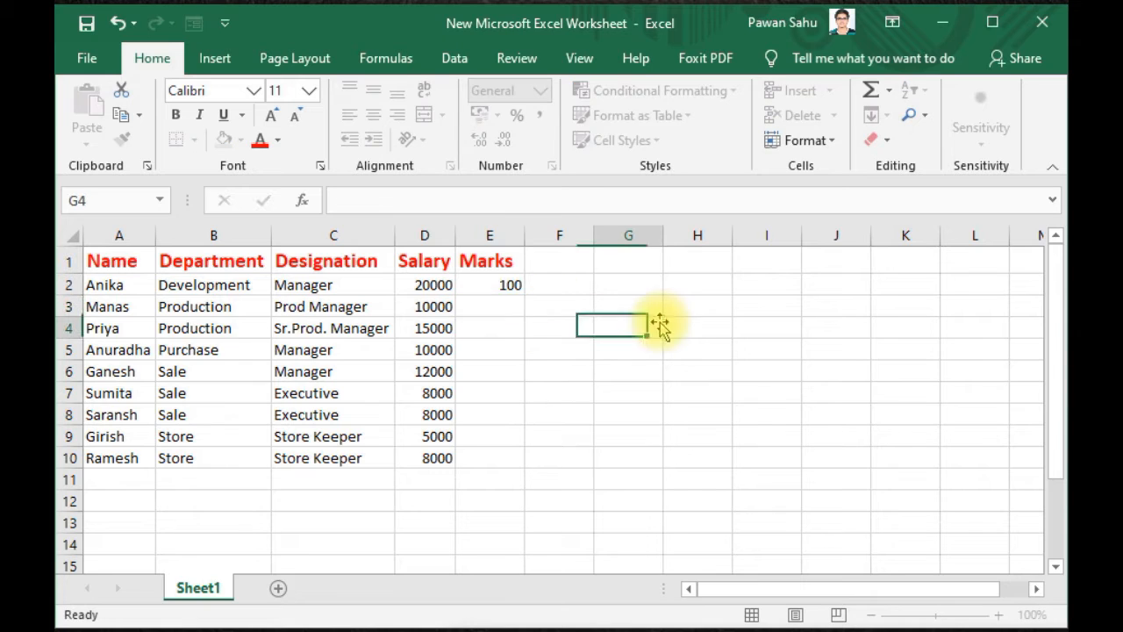
left_click(507, 282)
key("Delete")
Step: Set data validation for E2:E10 to allow whole numbers between a minimum of 0 and a maximum of 100
left_click_drag(494, 282, 500, 463)
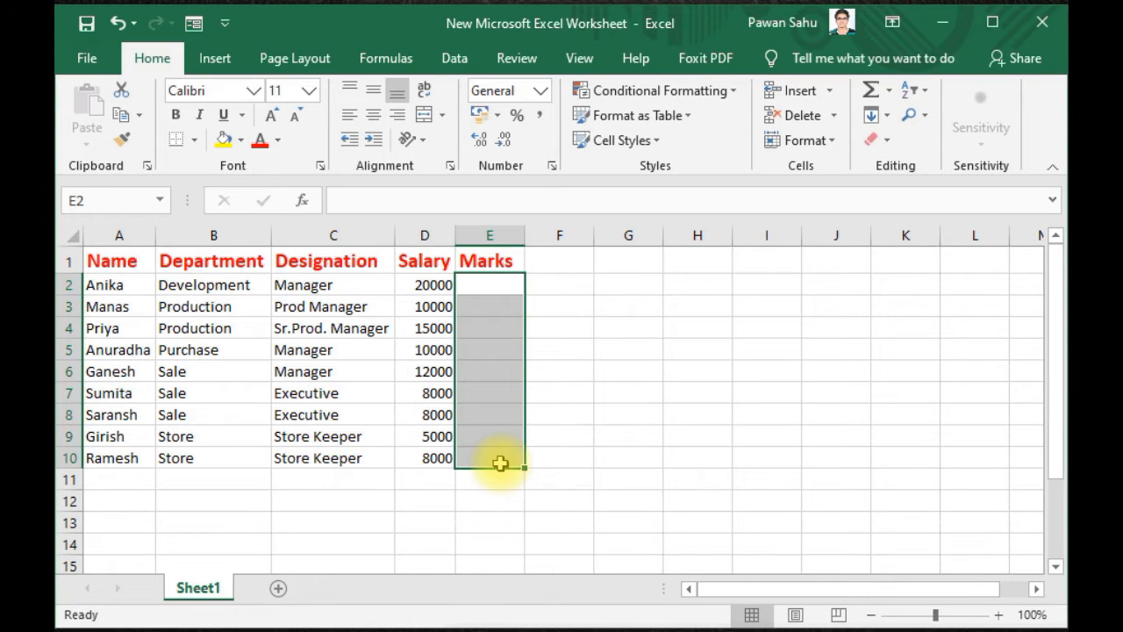
left_click(455, 60)
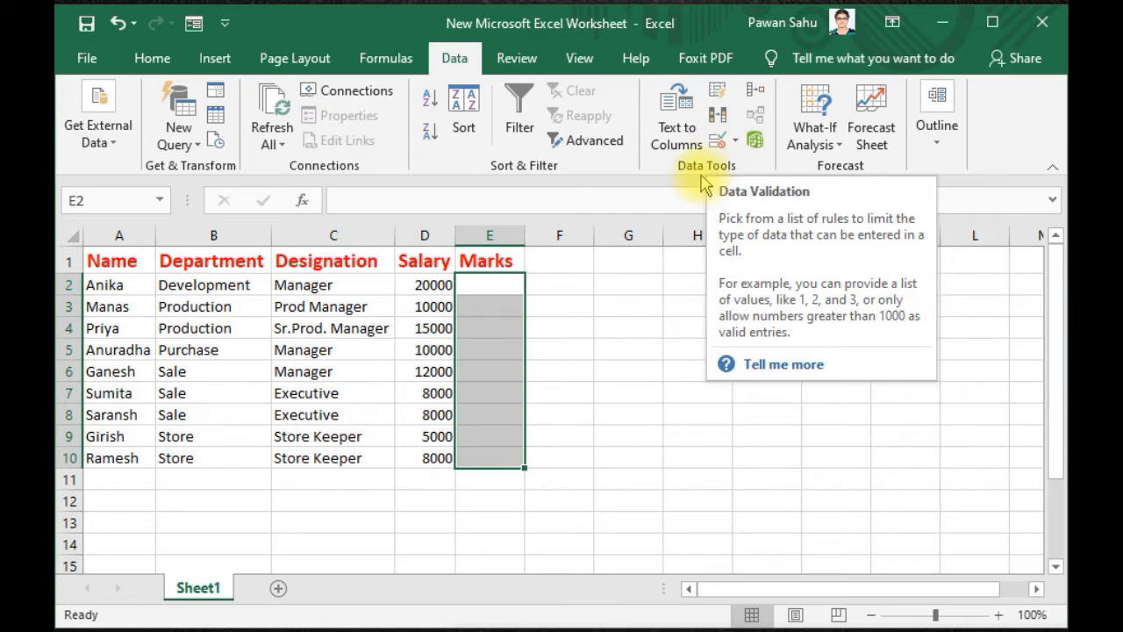
left_click(718, 151)
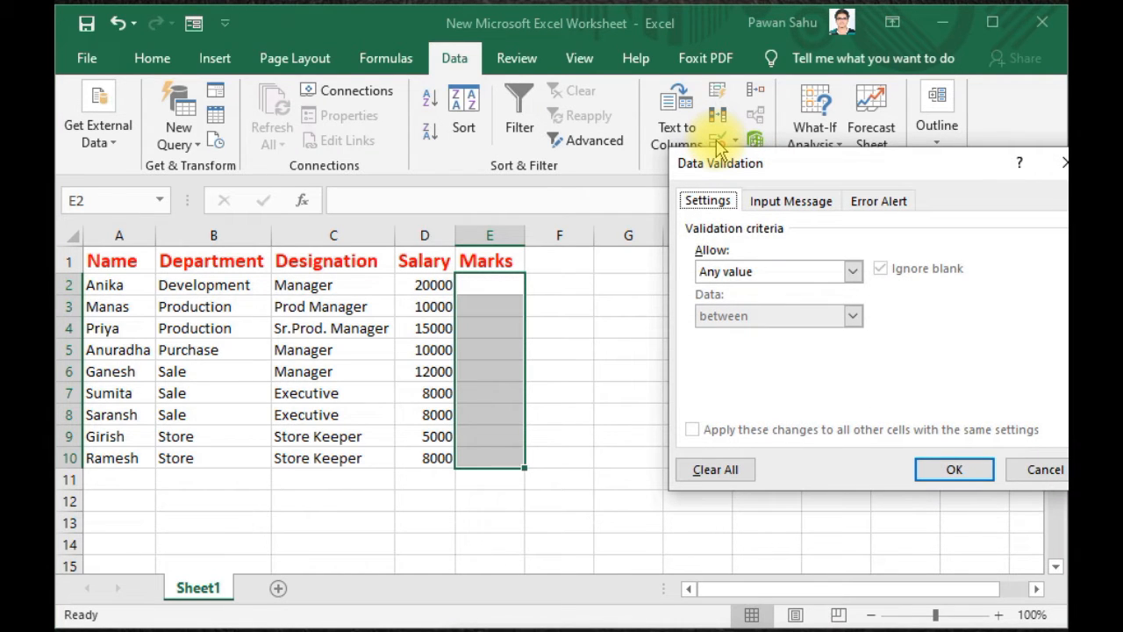
left_click(854, 272)
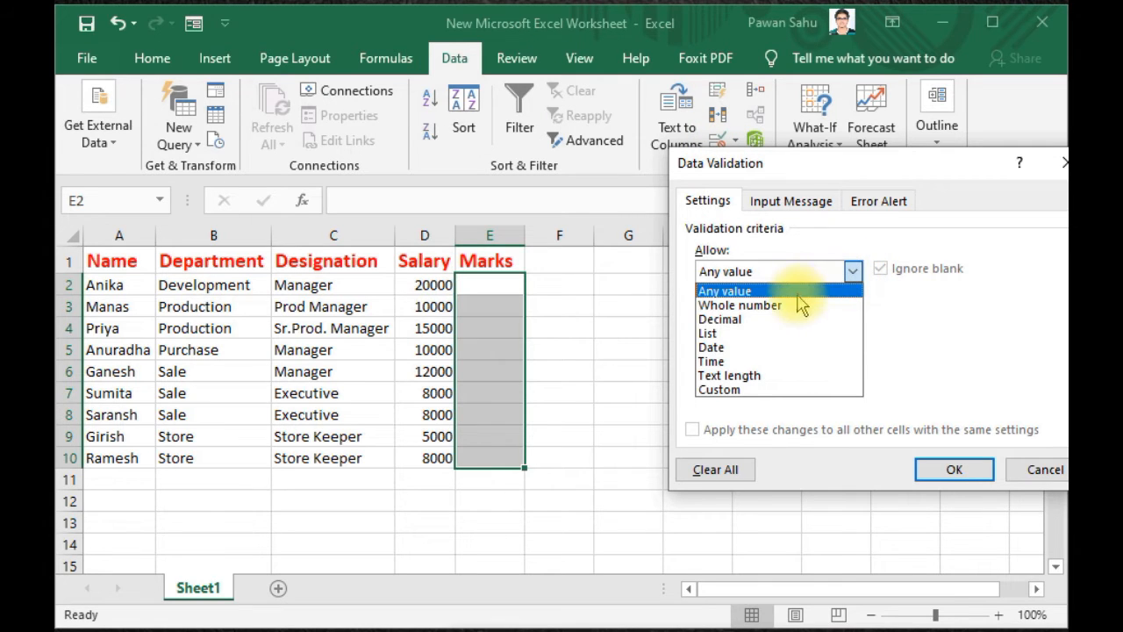
left_click(742, 305)
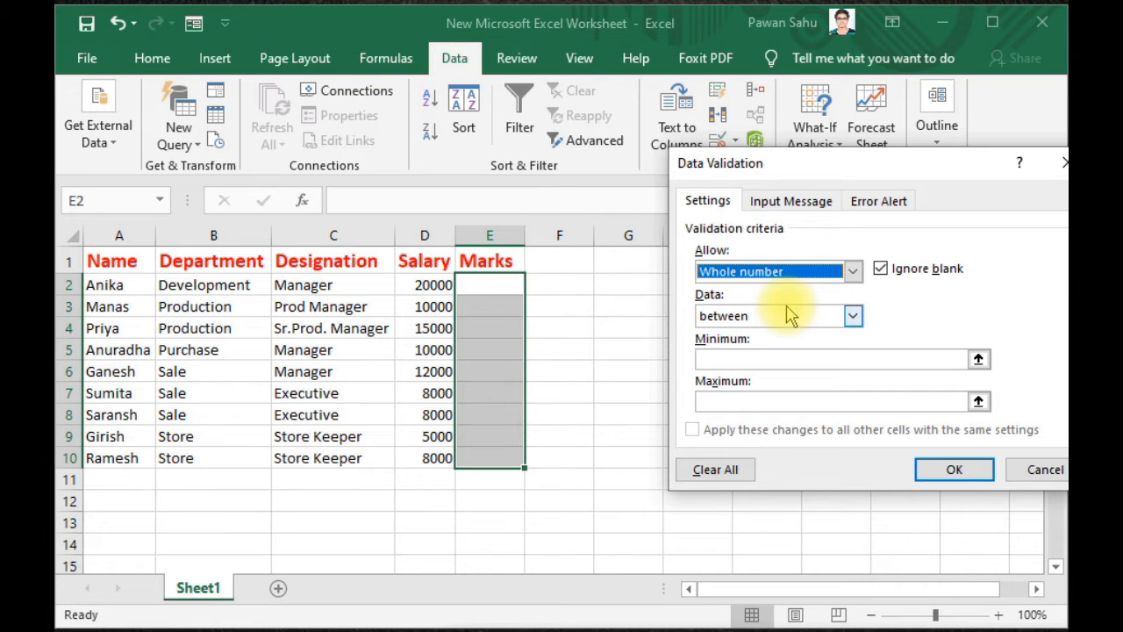
left_click(742, 356)
type("0")
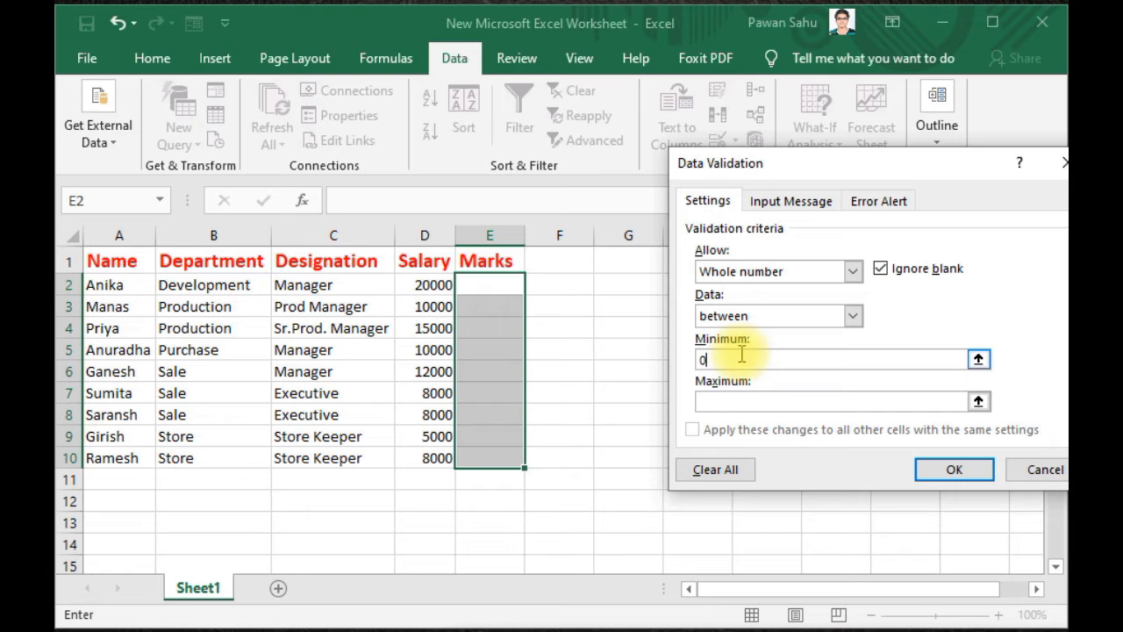
left_click(740, 399)
type("100")
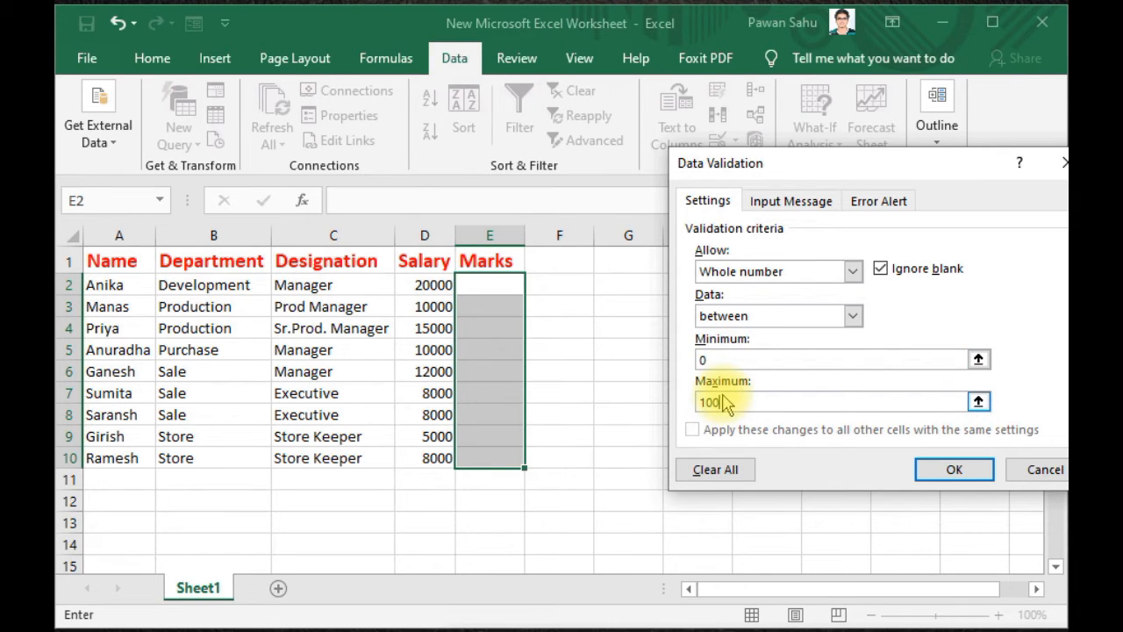
Step: Add a validation input message titled "Hiiiiii !!!!!!!!!!!!!!111" with the text "Enter Marks between 0 to 100 only"
left_click(790, 201)
left_click(746, 297)
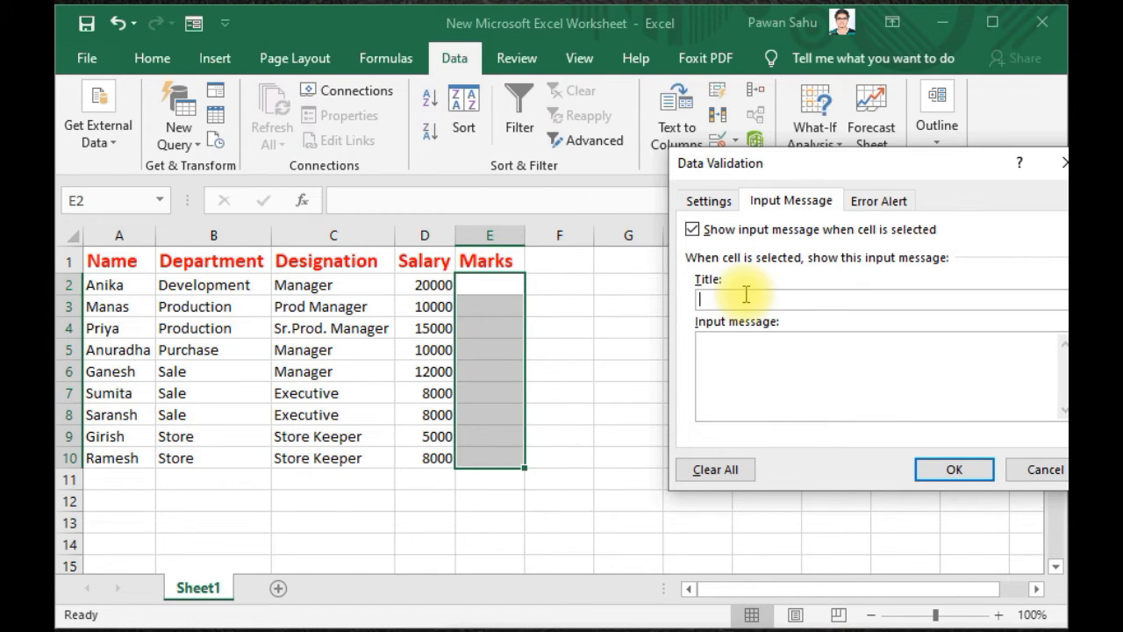
type("Hiiiiii !!!!!!!!!!!!!!111")
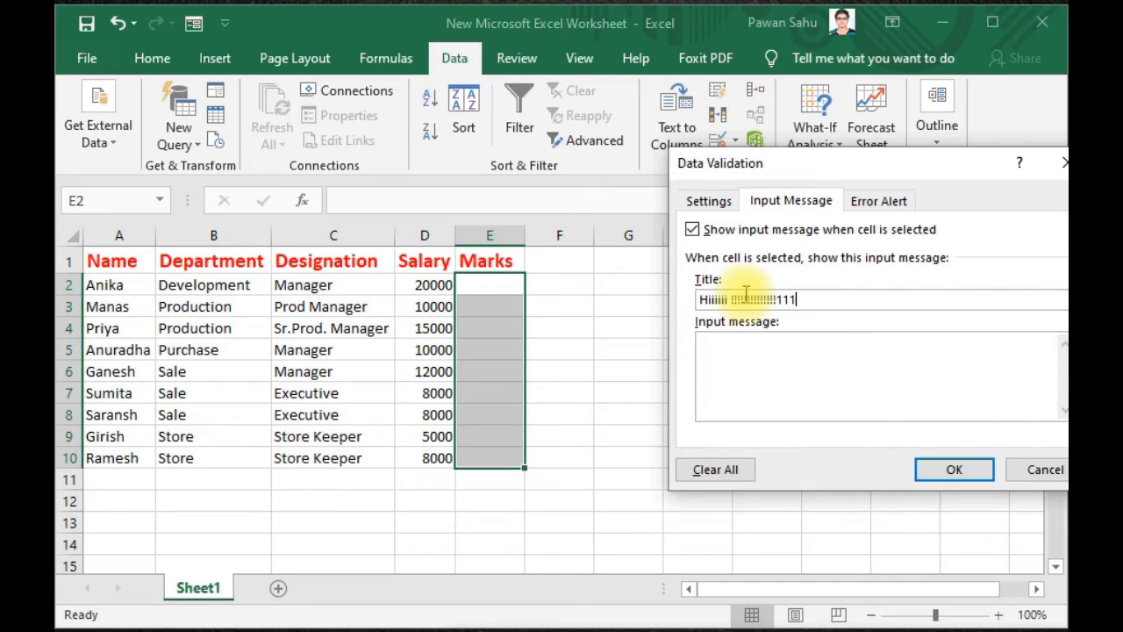
left_click(747, 339)
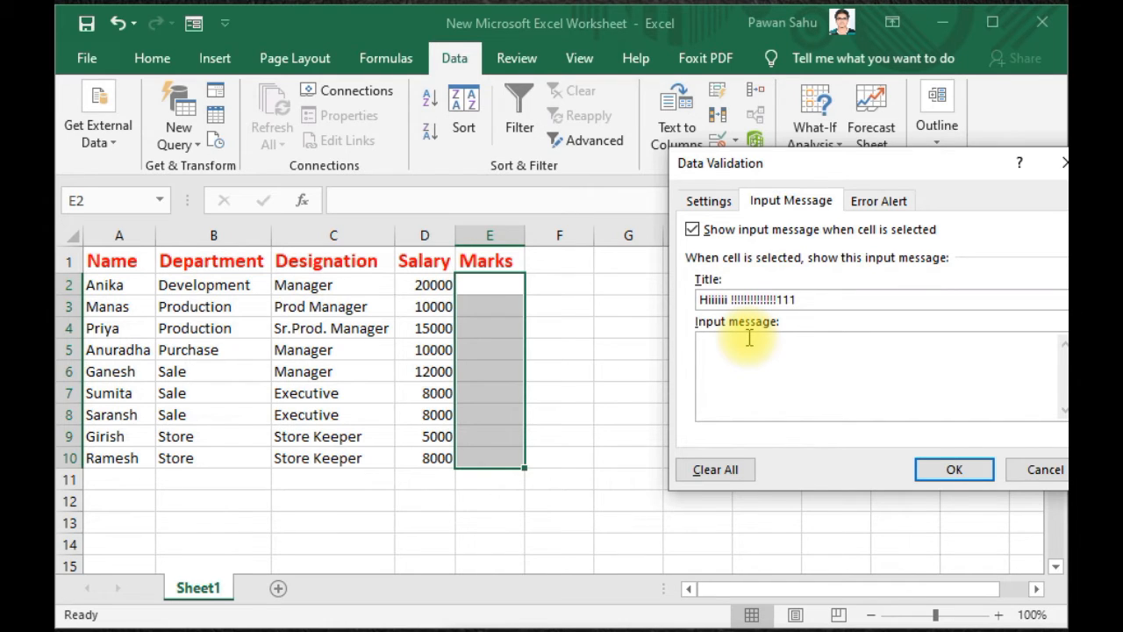
type("Enter")
type(" values")
key("BackSpace")
key("BackSpace")
key("BackSpace")
key("BackSpace")
key("BackSpace")
key("BackSpace")
type("Makks between 0 to 100 only")
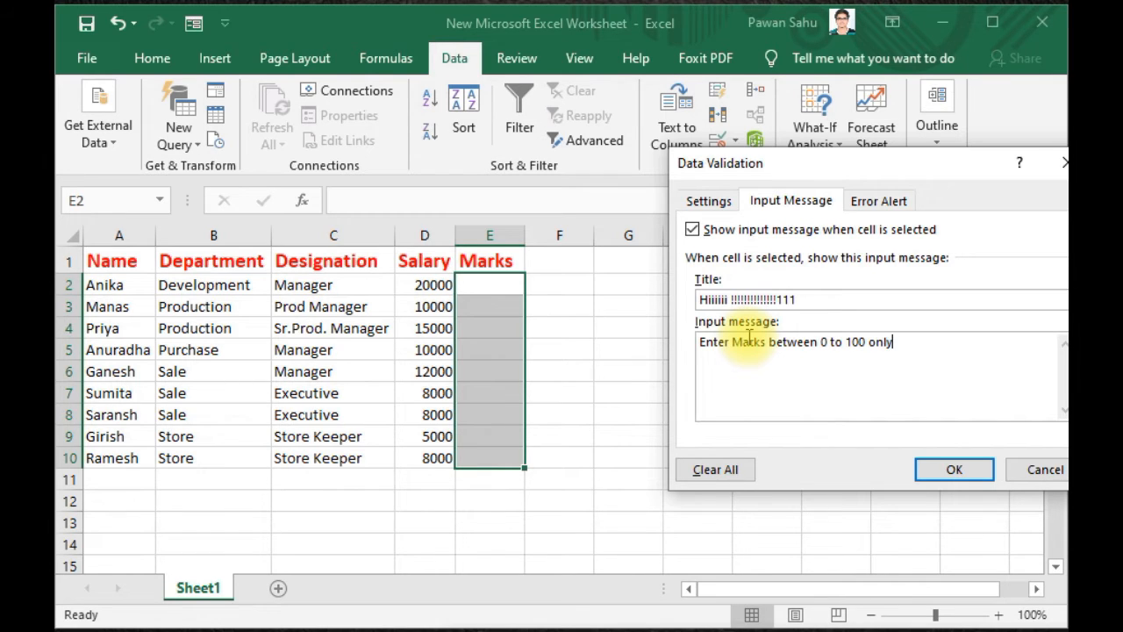
Step: Preview the Warning style for the validation's error alert and set the style back to Stop
left_click(869, 204)
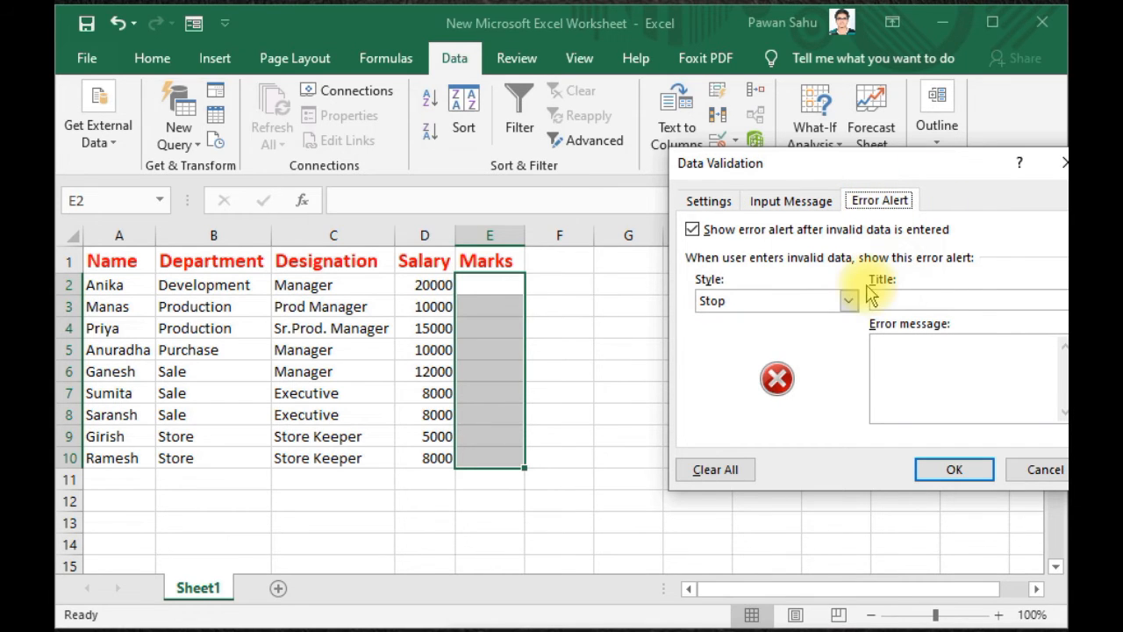
left_click(894, 296)
left_click(847, 300)
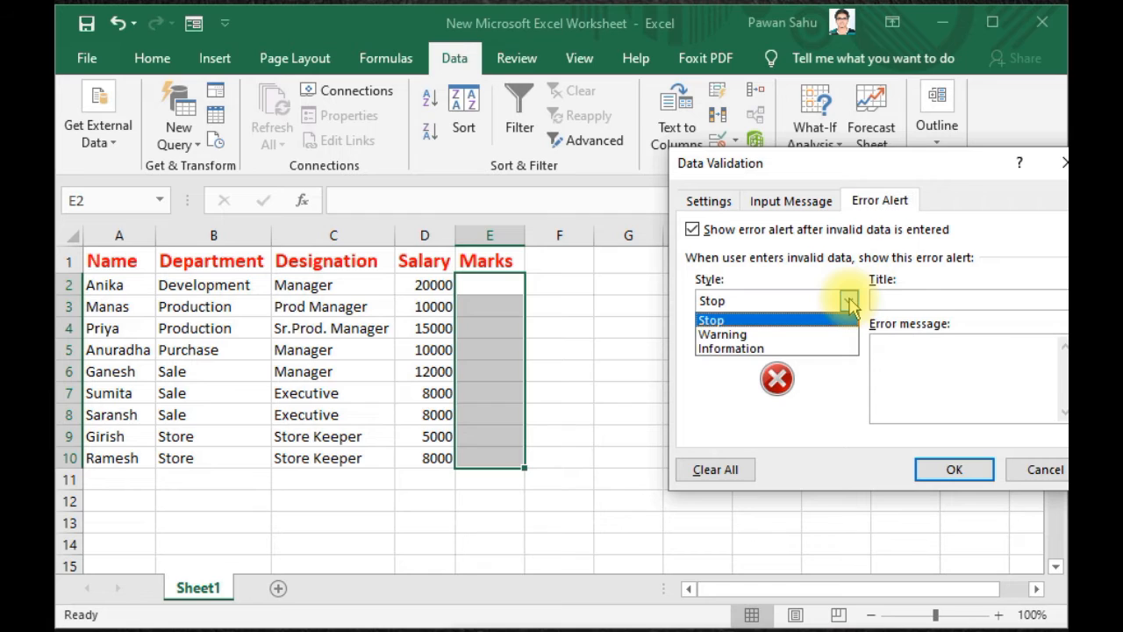
left_click(808, 321)
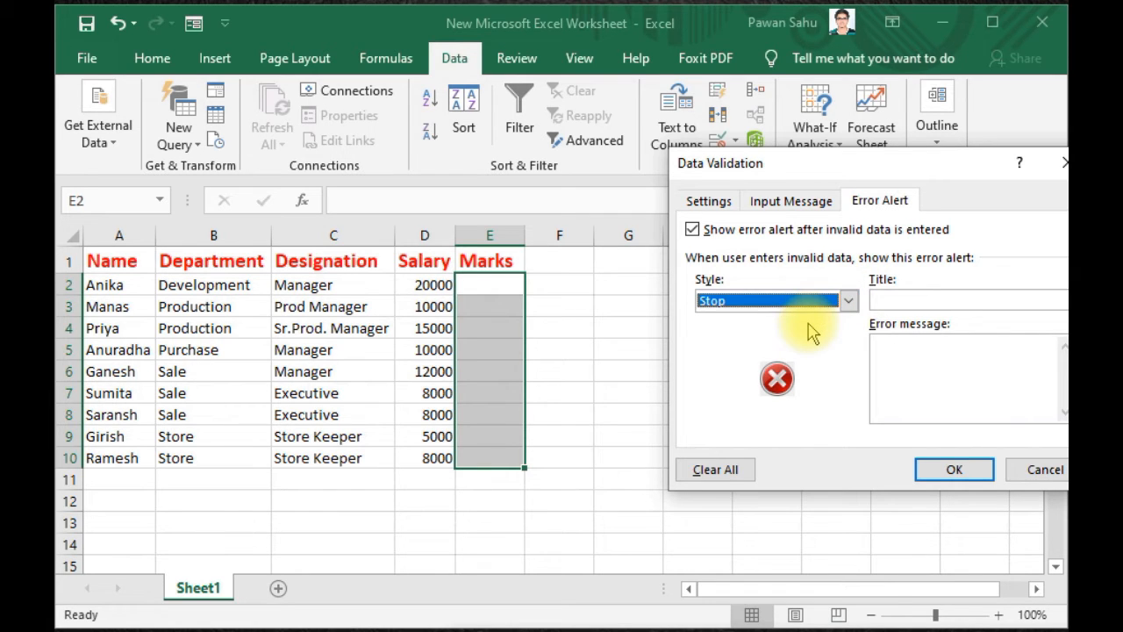
left_click(848, 302)
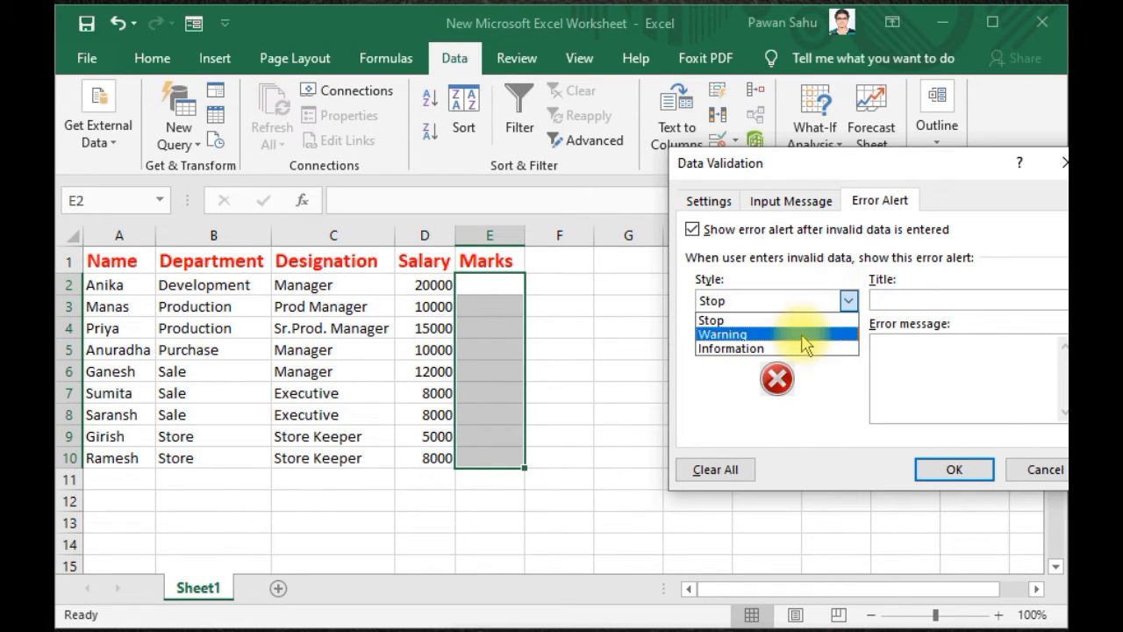
left_click(804, 334)
left_click(847, 303)
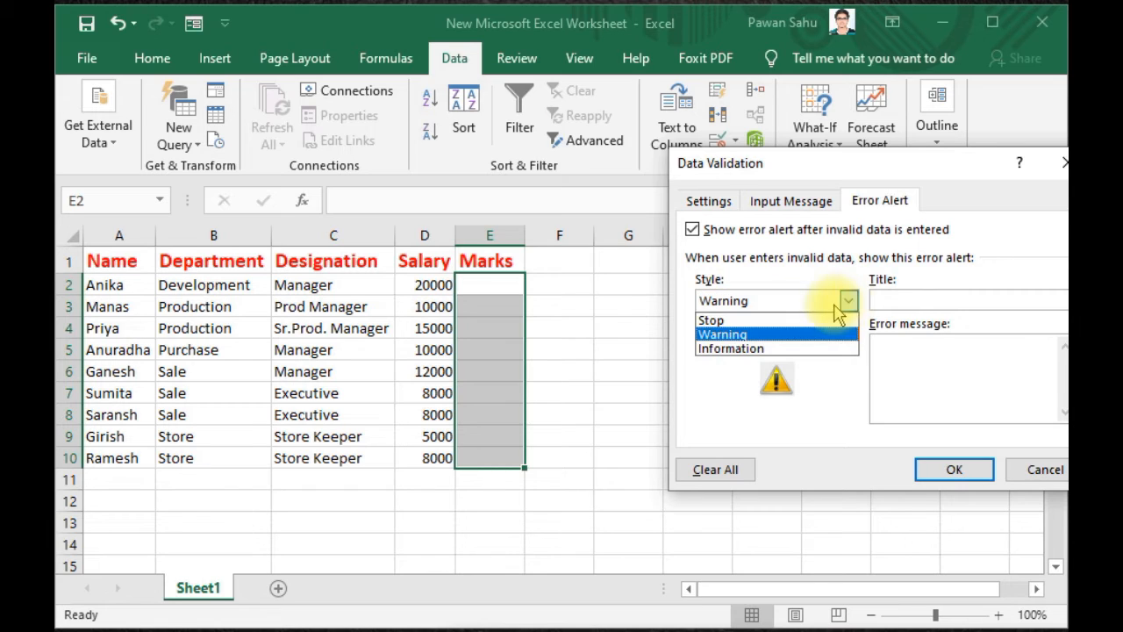
left_click(814, 321)
Step: Give the error alert the title "Sory" and the error message "Wrong Input!!!"
left_click(942, 296)
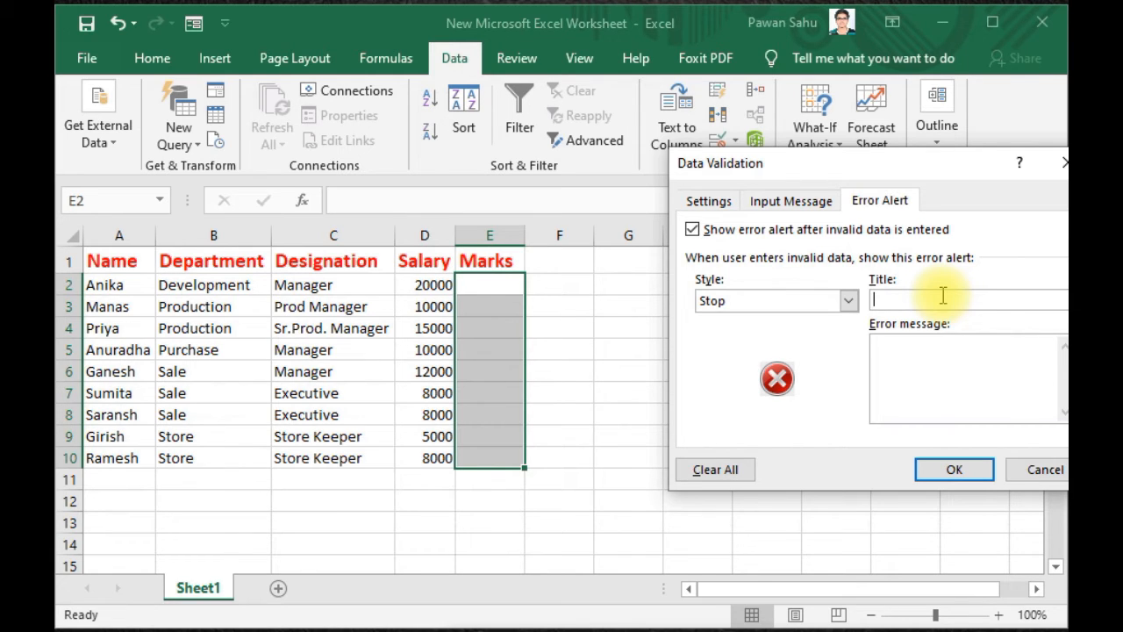
type("Sory")
left_click(901, 345)
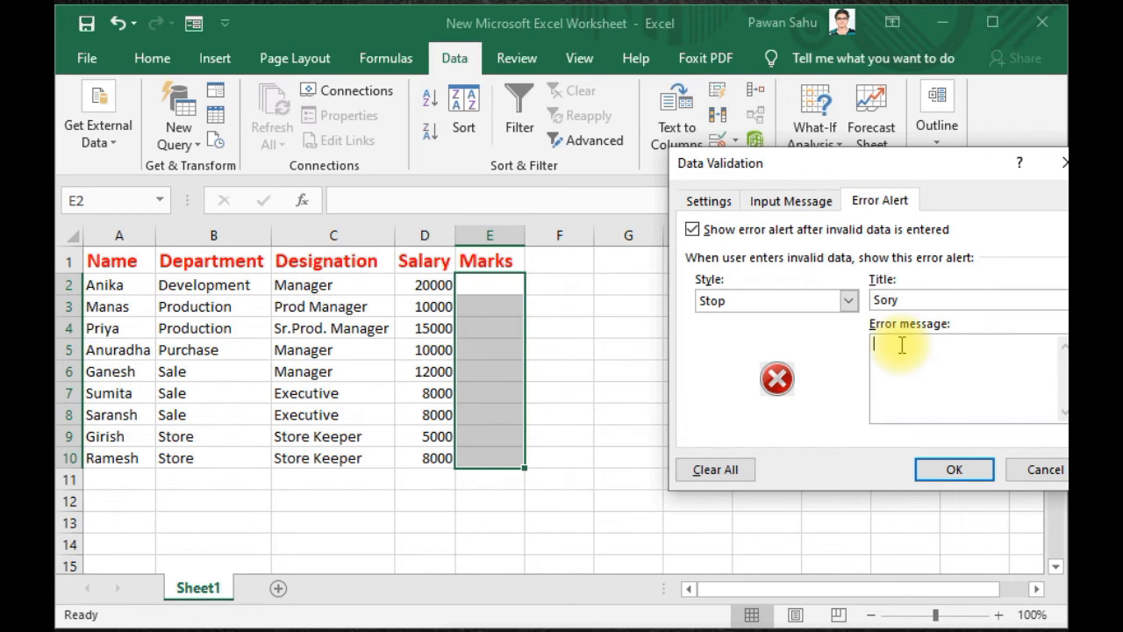
type("WRONGB")
key("BackSpace")
key("BackSpace")
key("BackSpace")
key("BackSpace")
key("BackSpace")
type("RONG")
key("BackSpace")
key("BackSpace")
key("BackSpace")
key("BackSpace")
key("BackSpace")
key("BackSpace")
type("Wrong Input!!!")
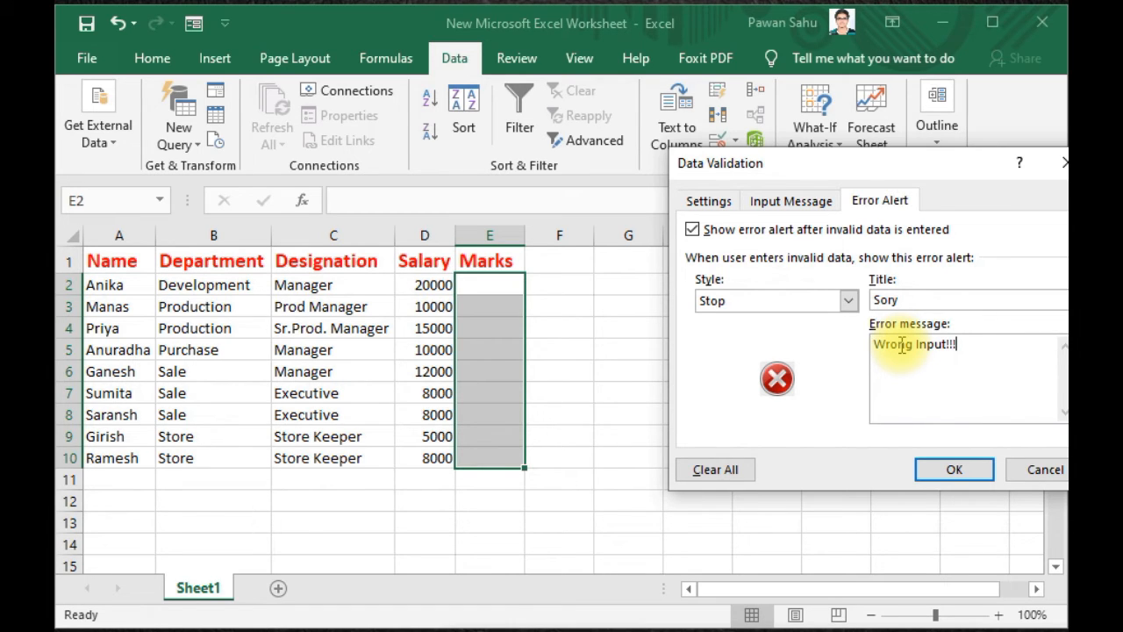
Step: Correct the error alert title to "Sorry" and apply the validation to the Marks cells
left_click(894, 299)
type("ry")
left_click(938, 469)
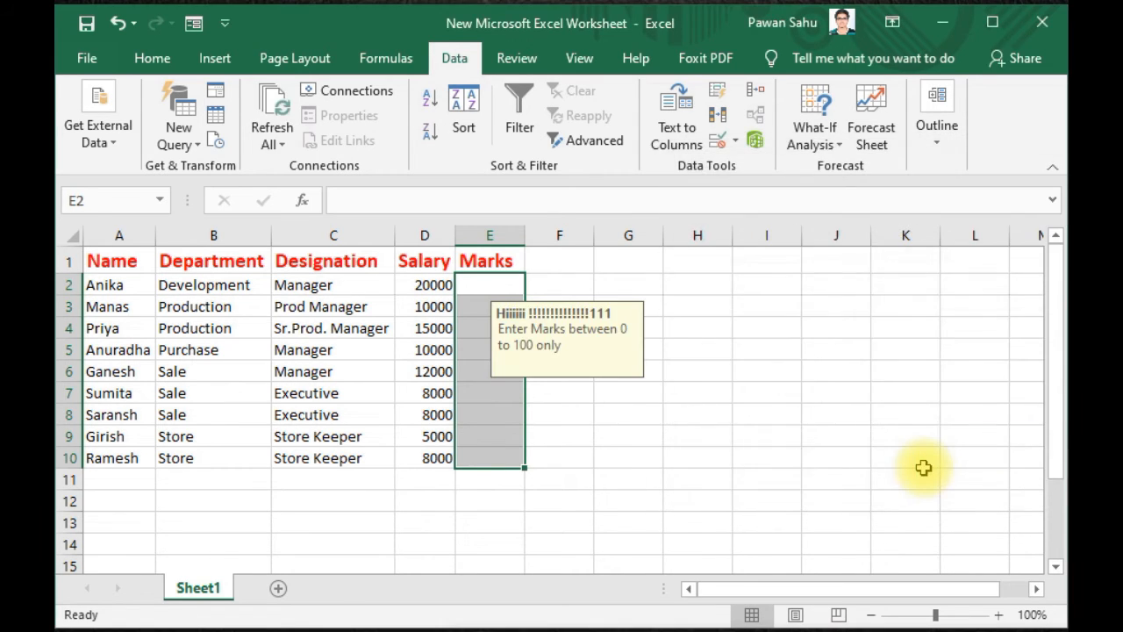
left_click(876, 443)
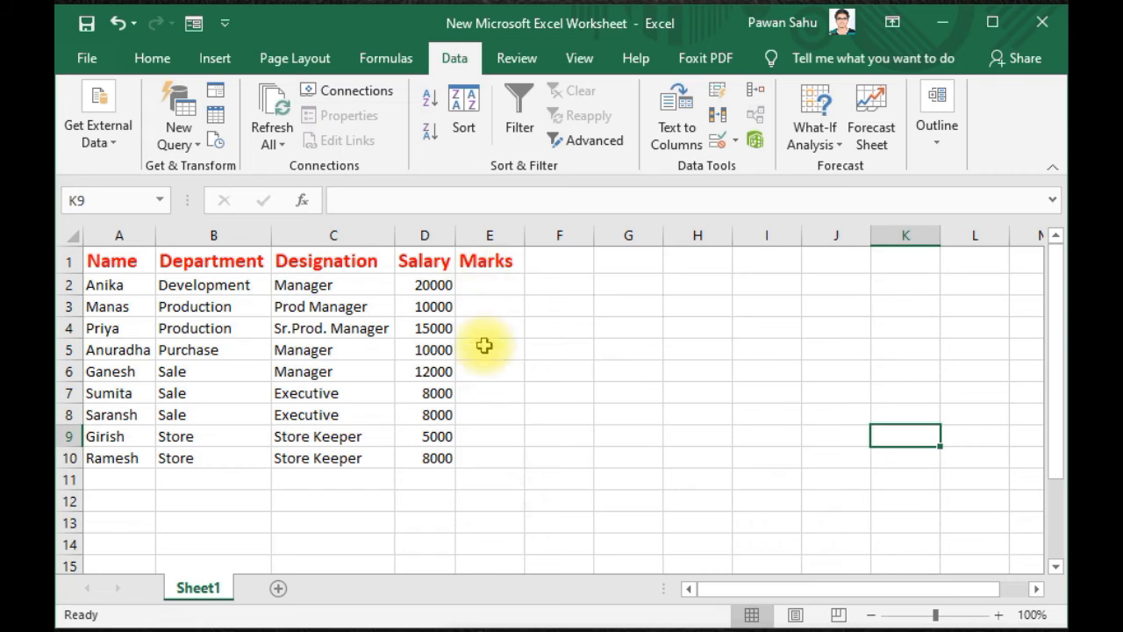
Step: Enter the marks 2, 10, 50 and 99 in cells E2 to E5
left_click(483, 284)
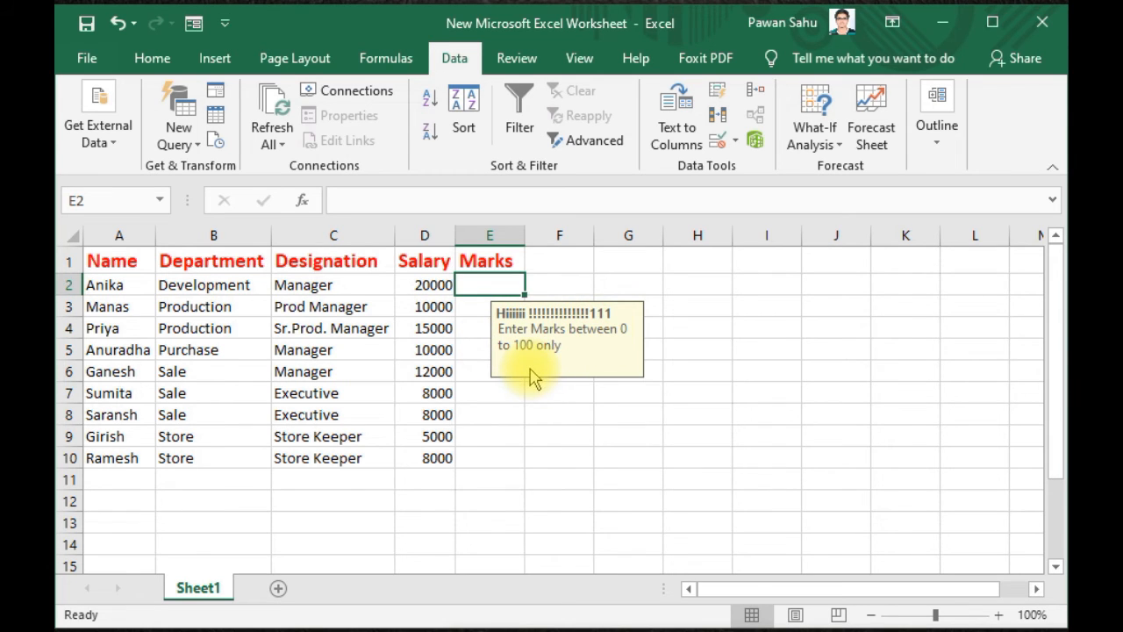
type("2")
key("Return")
type("10")
key("Return")
type("50")
key("Return")
type("99")
key("Return")
Step: Try to enter the out-of-range mark 200 in E6 and choose to retry the entry
type("200")
key("Return")
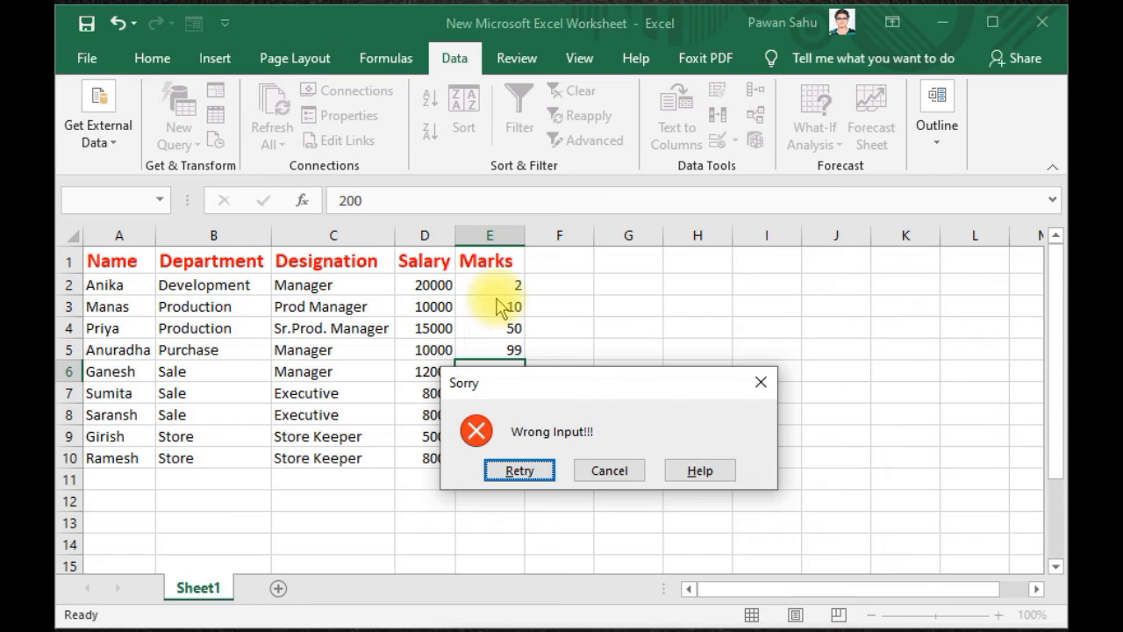
left_click_drag(564, 389, 805, 307)
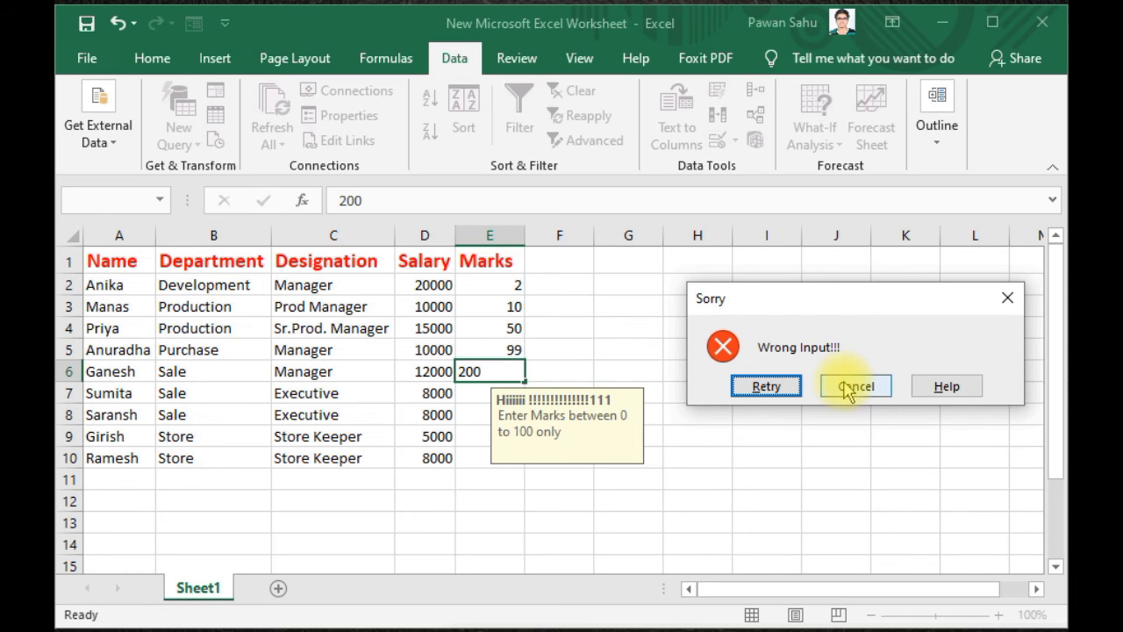
left_click(779, 390)
Step: Enter the boundary marks 100 in E6 and 0 in E7
type("100")
key("Return")
type("0")
key("Return")
Step: Try to enter the negative mark -25 in E8 and cancel the entry
type("-")
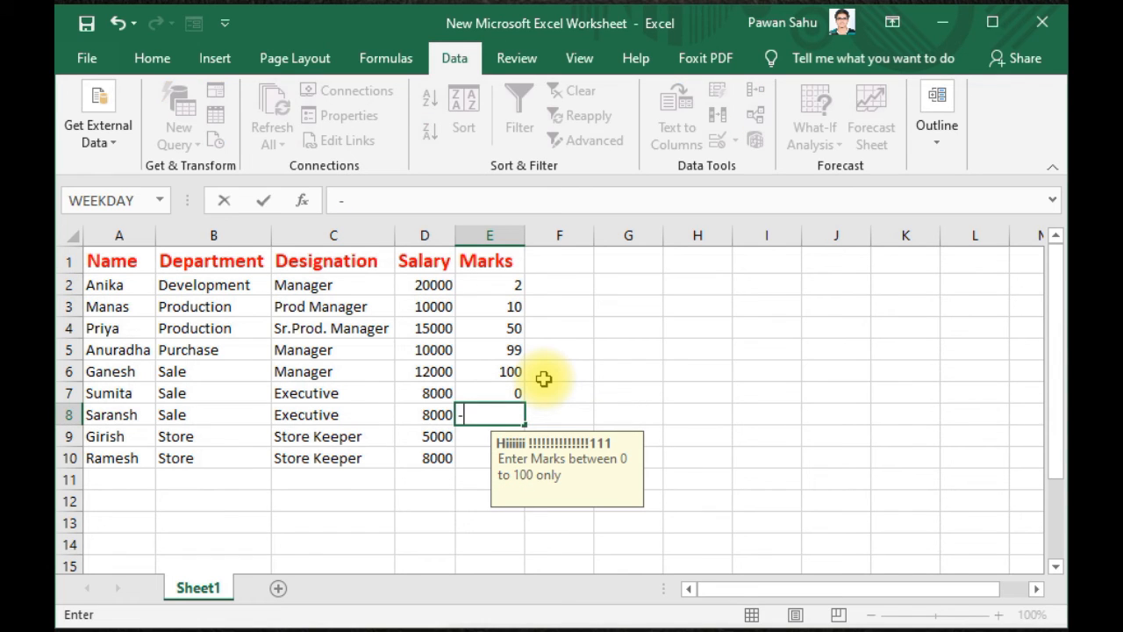
type("25")
key("Return")
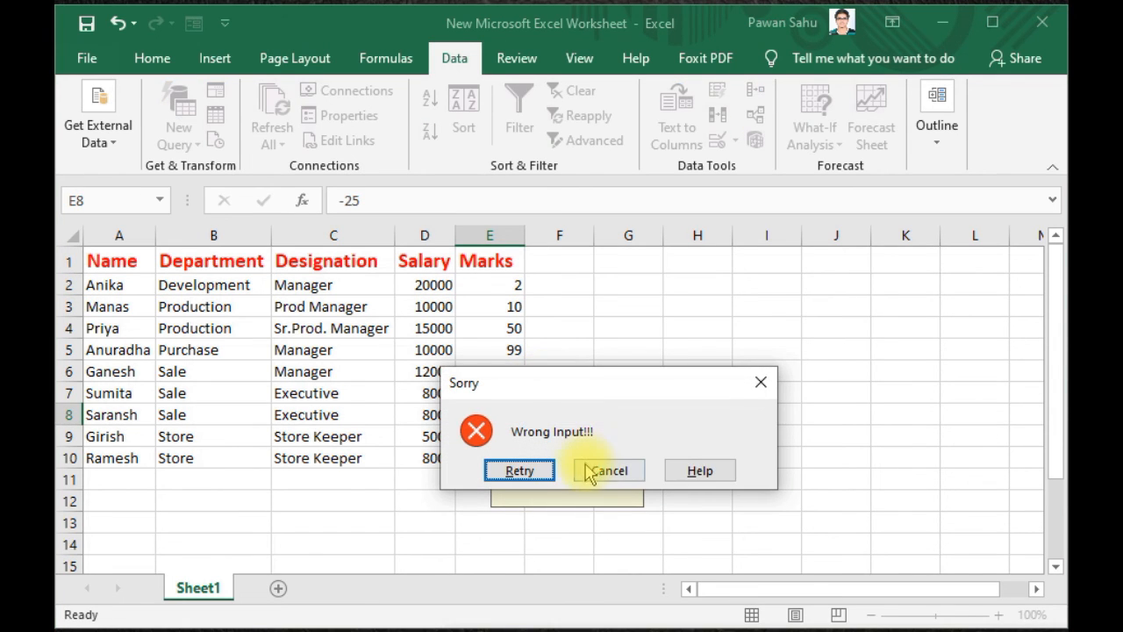
left_click(594, 472)
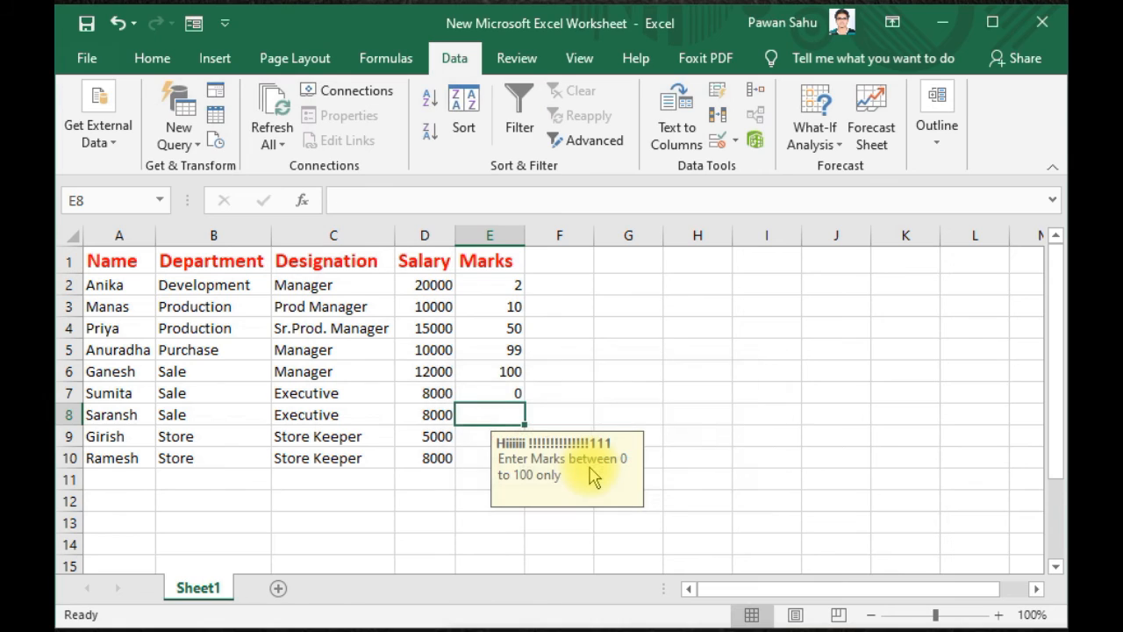
left_click(584, 380)
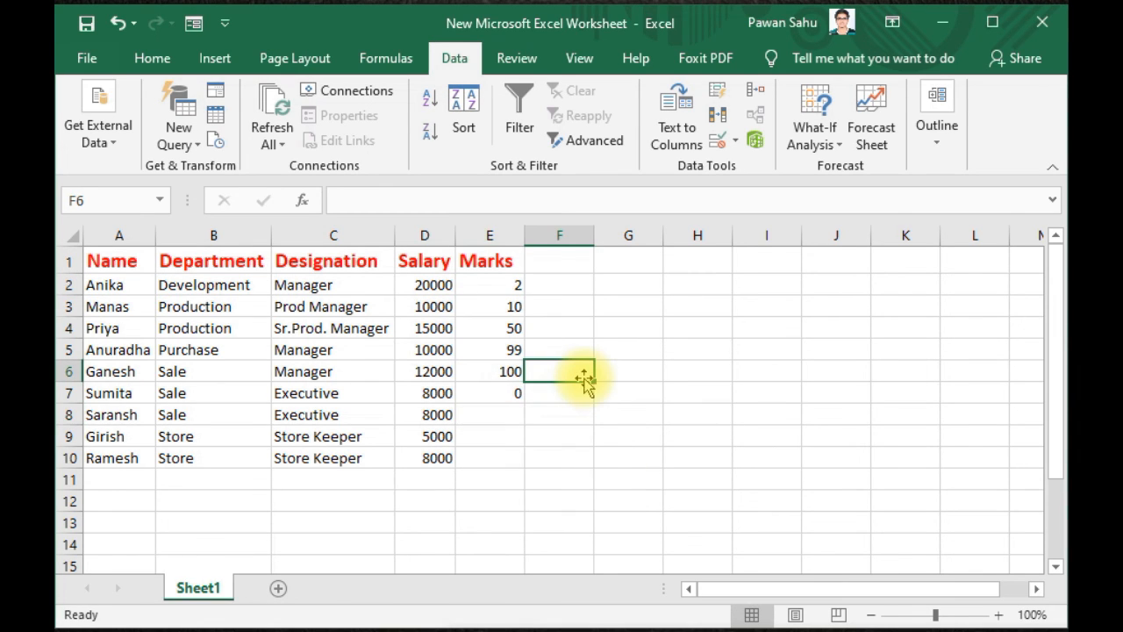